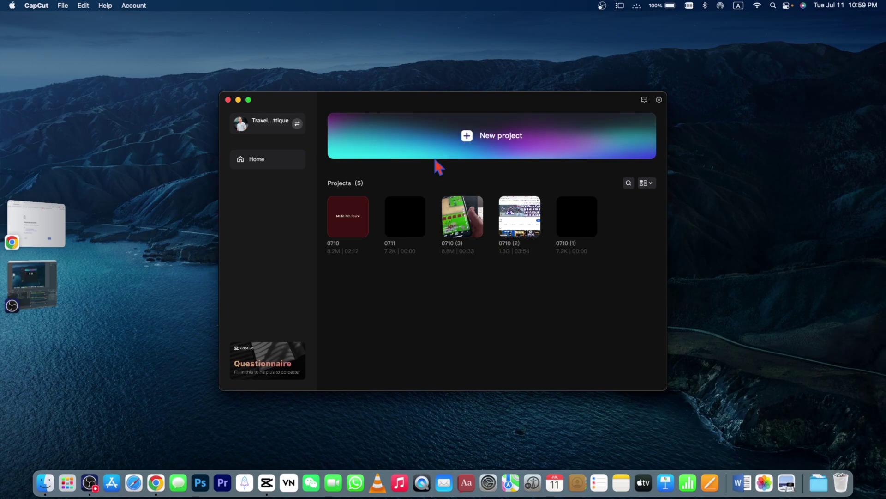
- Start a new empty project and check whether its Transitions library loads
click(441, 151)
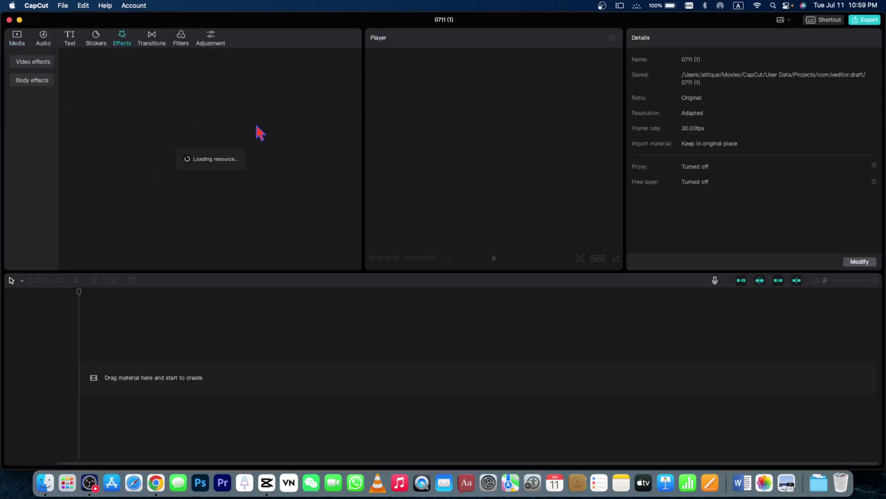
click(164, 37)
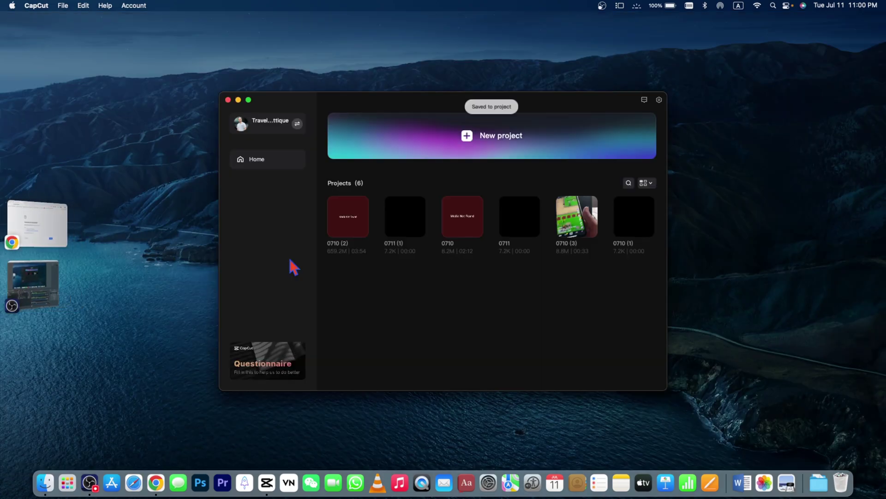
- Enter 'privado vpn' in Chrome's address bar
click(157, 484)
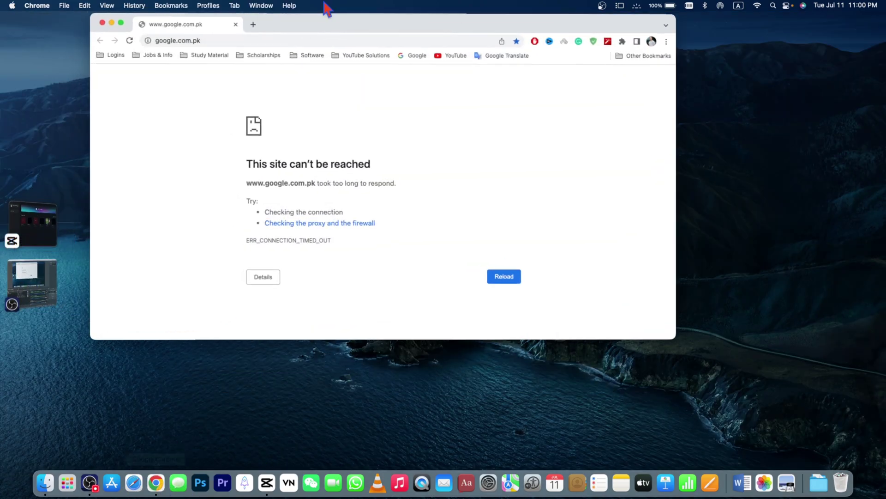
click(212, 40)
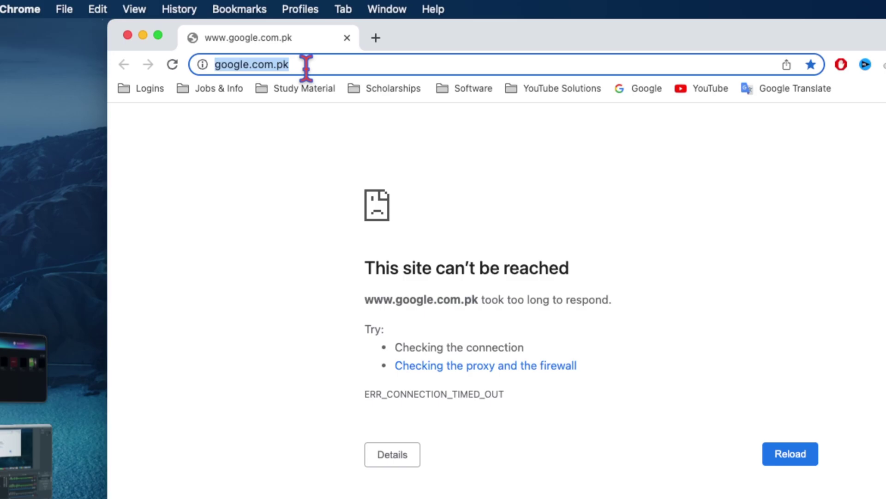
text(ro)
key(BackSpace)
key(BackSpace)
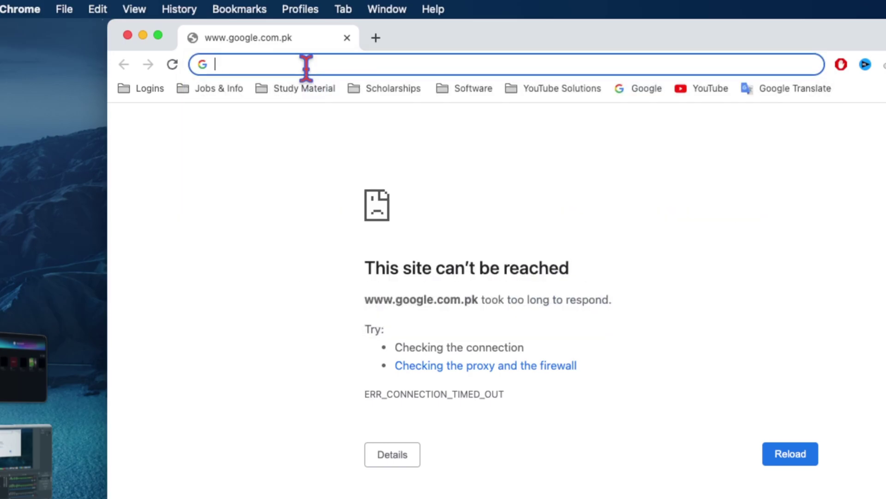
text(priv)
text(ado vpn)
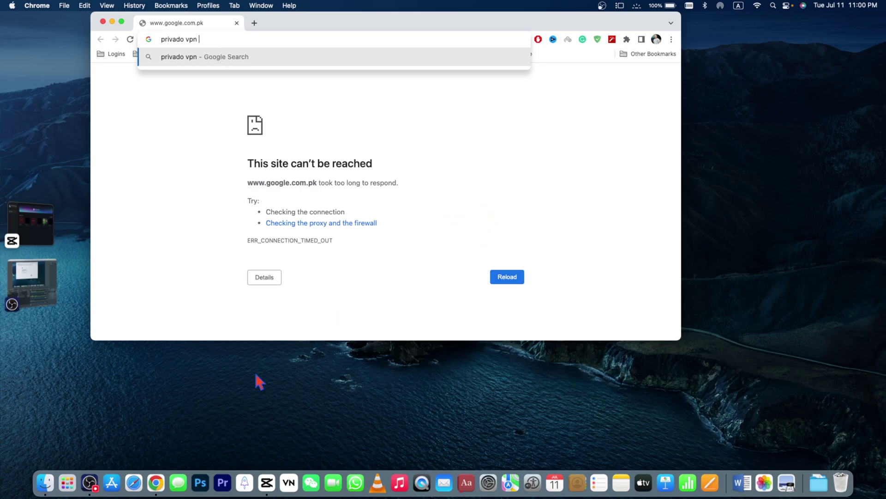
- Connect the Shadowrocket VPN, minimize it, and bring CapCut back to the front
click(245, 483)
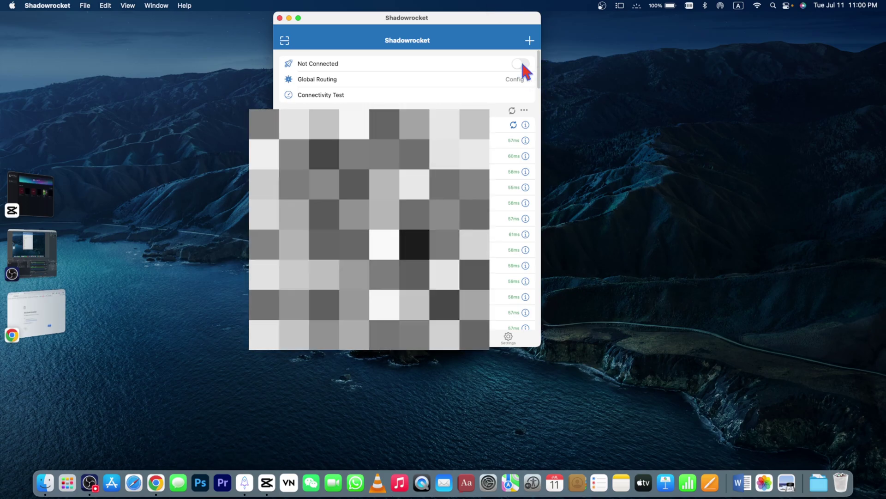
click(521, 64)
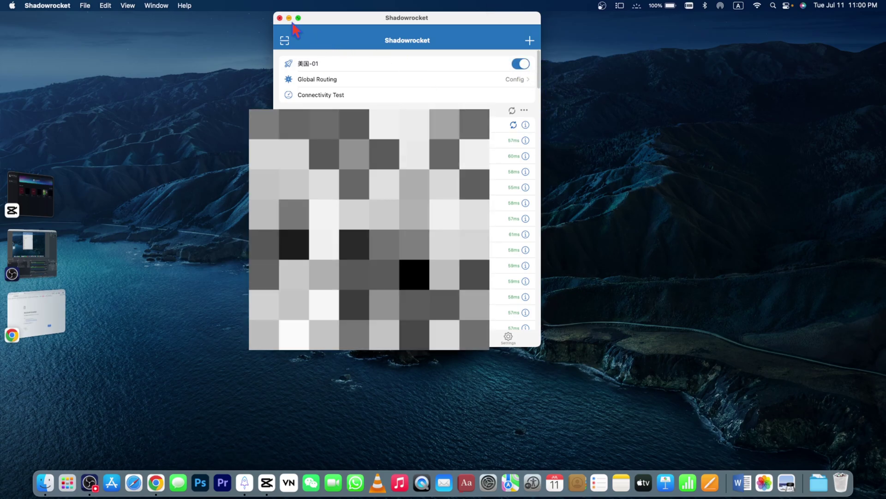
click(289, 17)
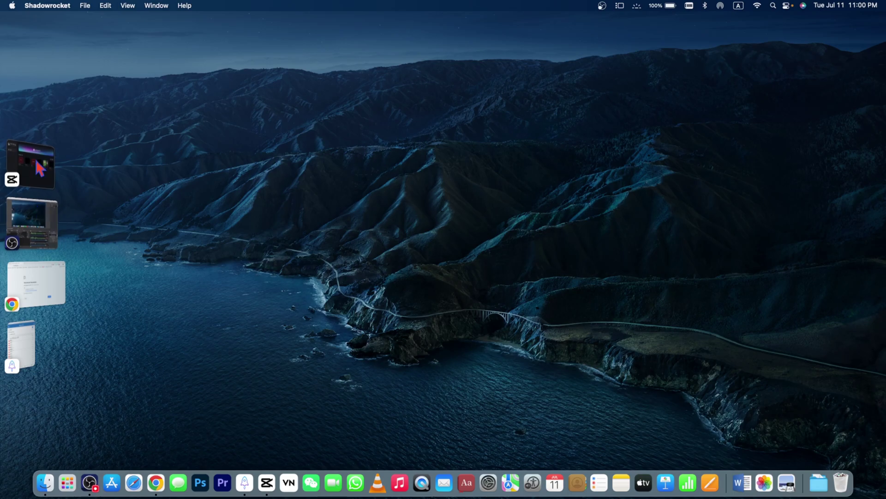
click(37, 162)
- In a new project, confirm the Transitions and Filters libraries load, then retype 'privado vpn' in Chrome
click(498, 145)
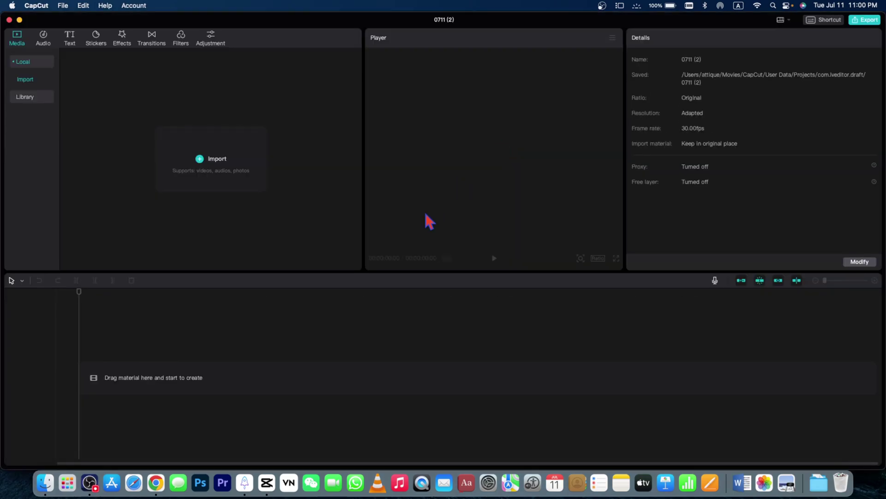
click(151, 41)
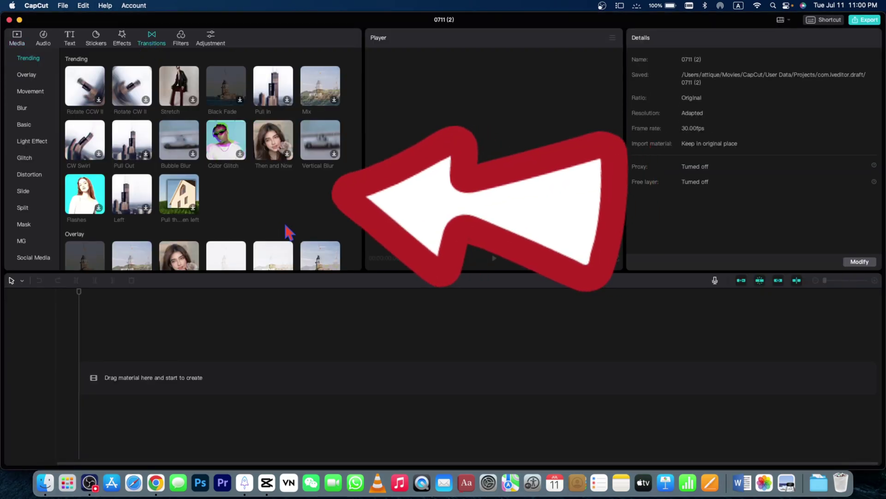
click(181, 40)
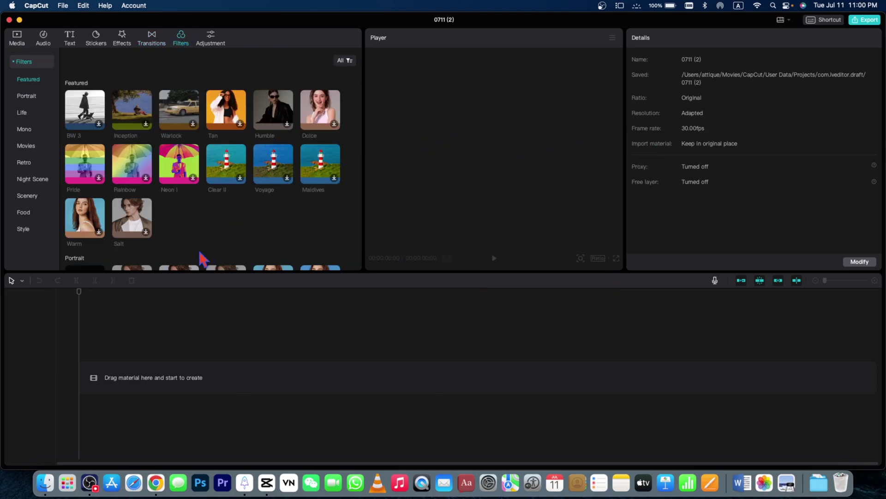
click(156, 483)
text(privado vpn)
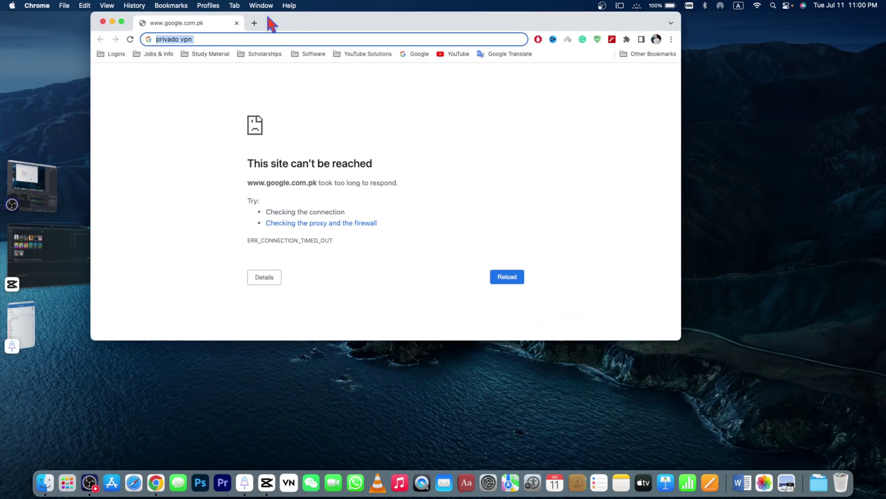
- Search Google for 'privado vpn' and scroll through the results
key(Return)
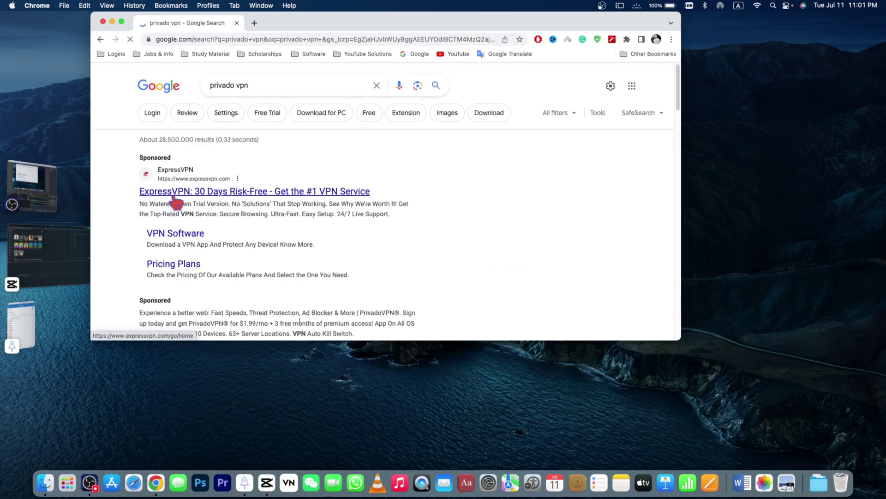
scroll(299, 203, down, 1)
scroll(300, 197, down, 1)
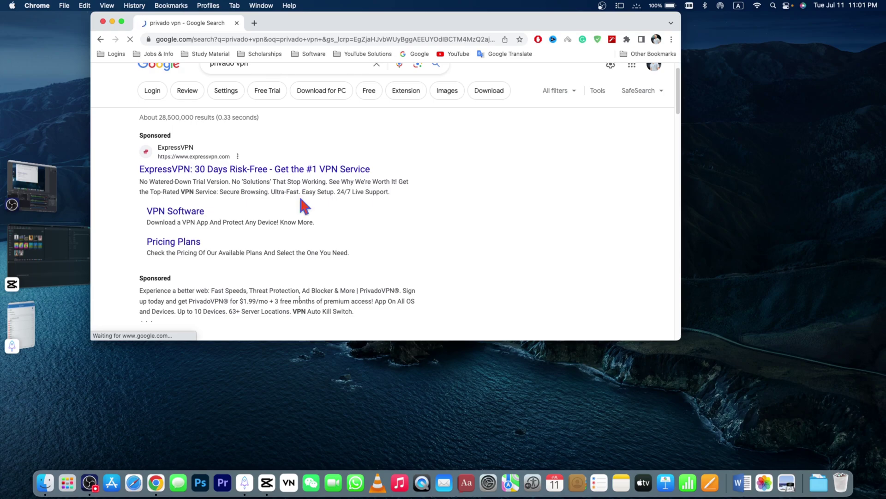
scroll(296, 139, up, 1)
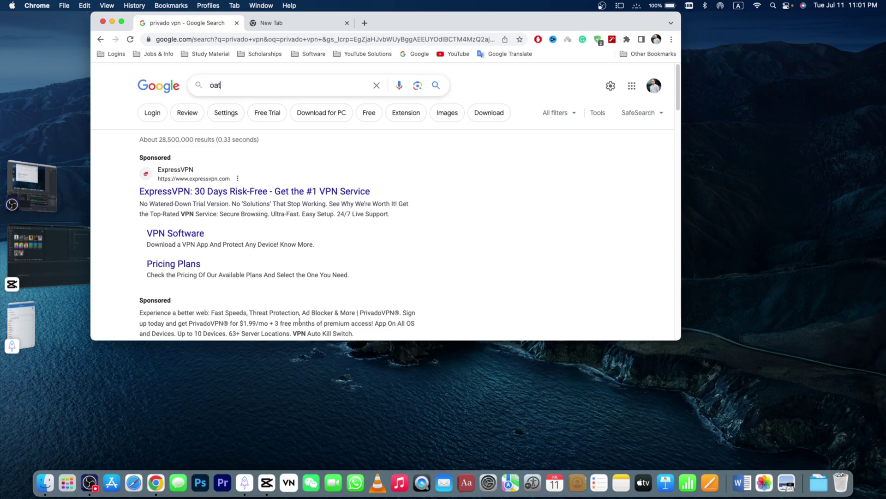
- Search for psiphon via the corrected spelling and open the Psiphon VPN Free ad in a new tab
key(BackSpace)
key(BackSpace)
key(BackSpace)
text(paiphon)
key(Return)
click(231, 139)
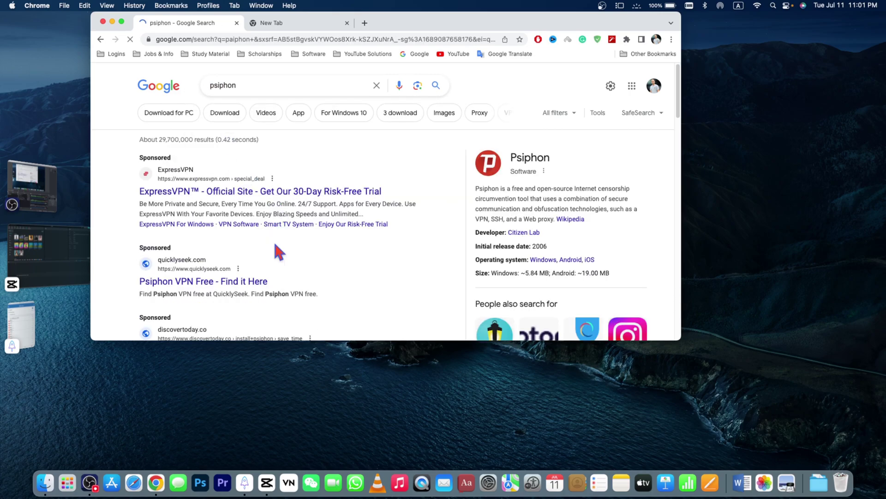
scroll(240, 196, down, 2)
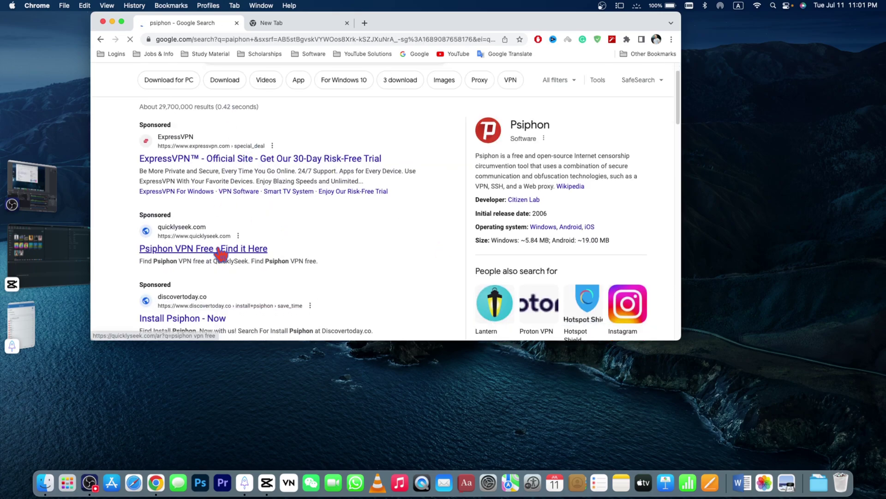
right_click(214, 245)
click(303, 27)
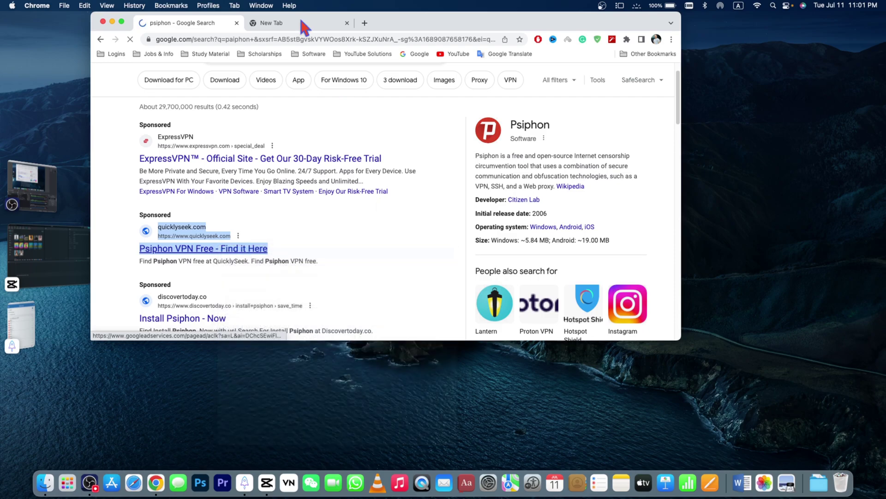
click(272, 24)
click(60, 247)
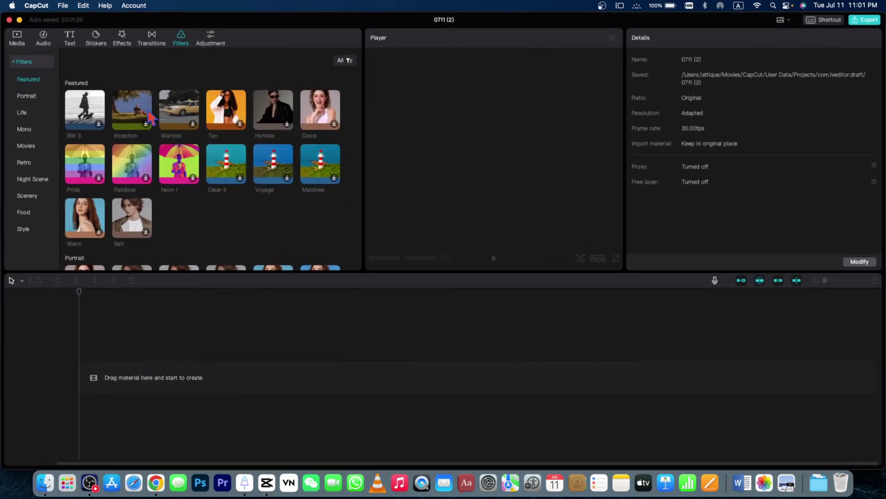
key(super+Tab)
- Return to the home screen and clear CapCut's 276.09MB cache in Settings, then save
click(9, 20)
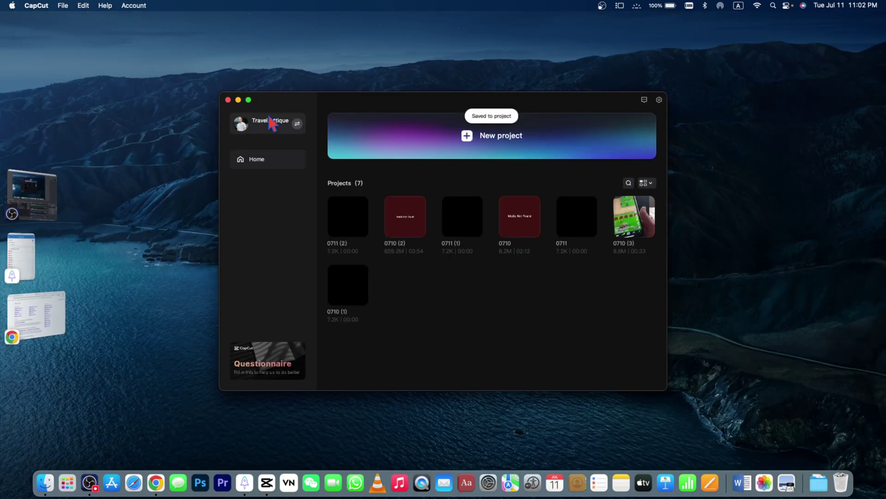
click(659, 99)
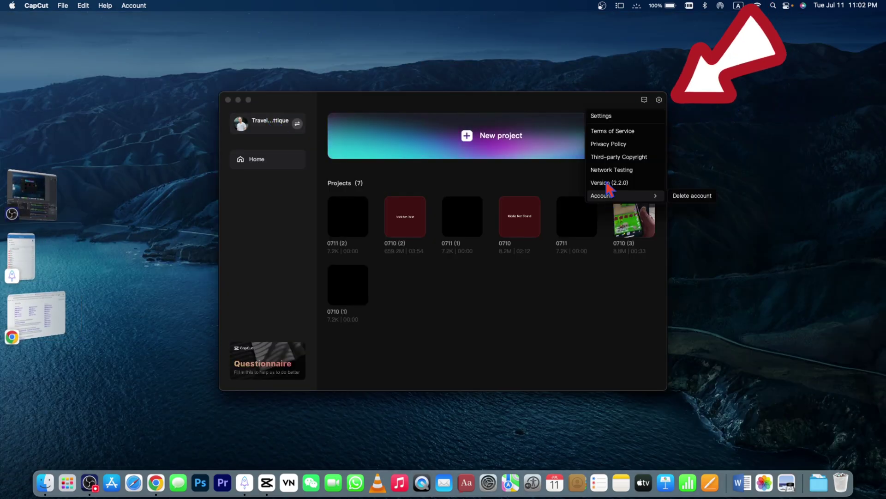
click(602, 115)
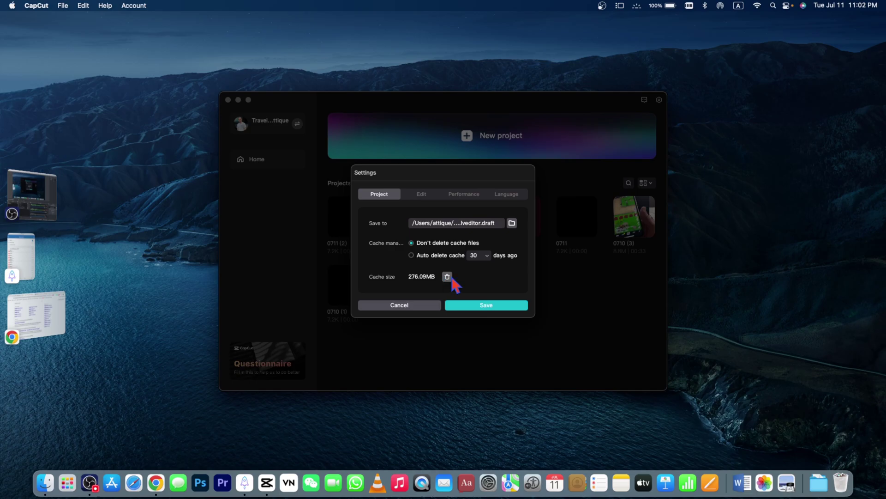
click(446, 277)
click(469, 292)
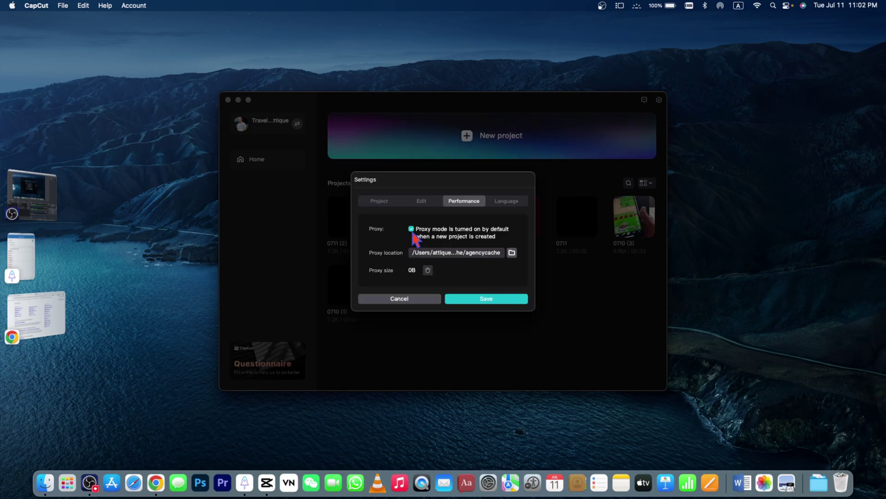
click(487, 300)
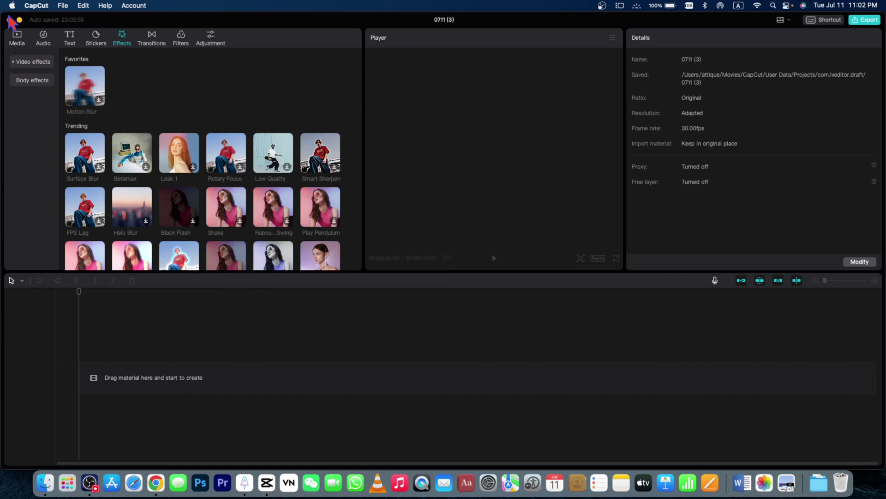
- Close the project, start another empty project and check its effects library
click(9, 20)
click(480, 152)
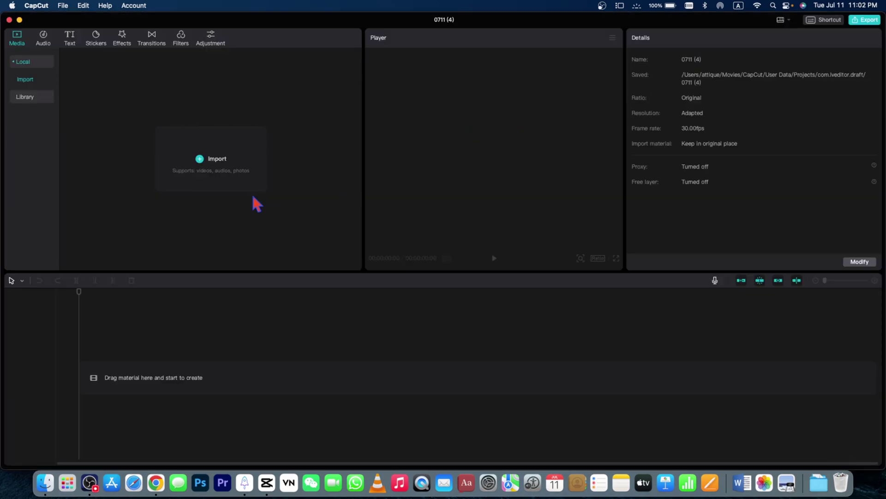
click(163, 50)
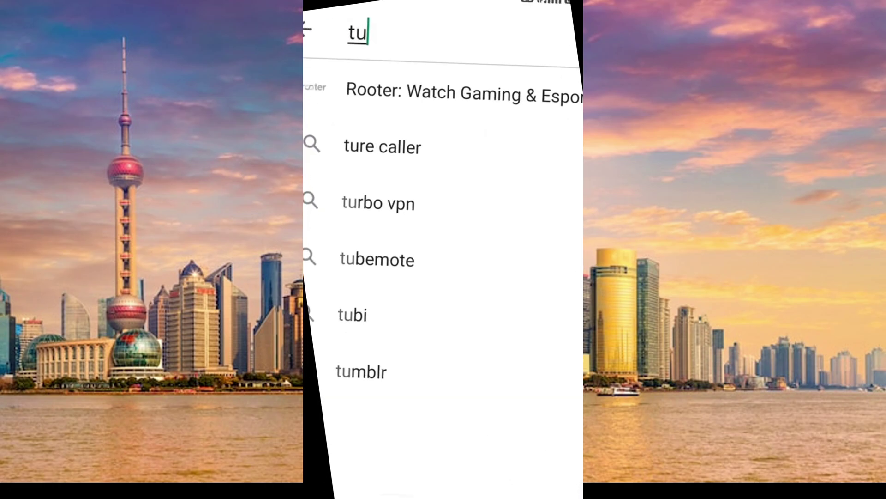
- Type 'rbo' toward the turbo vpn search, then view the Opening & closing and Nightclub effects
text(rbo)
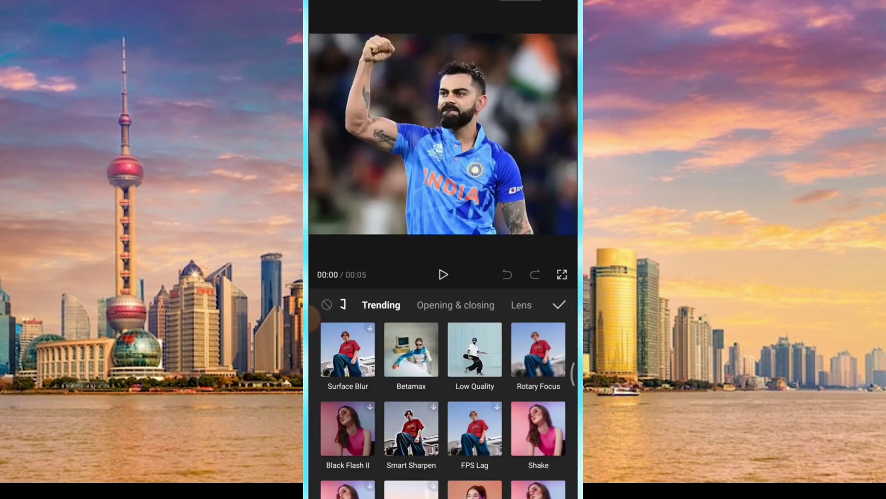
click(455, 266)
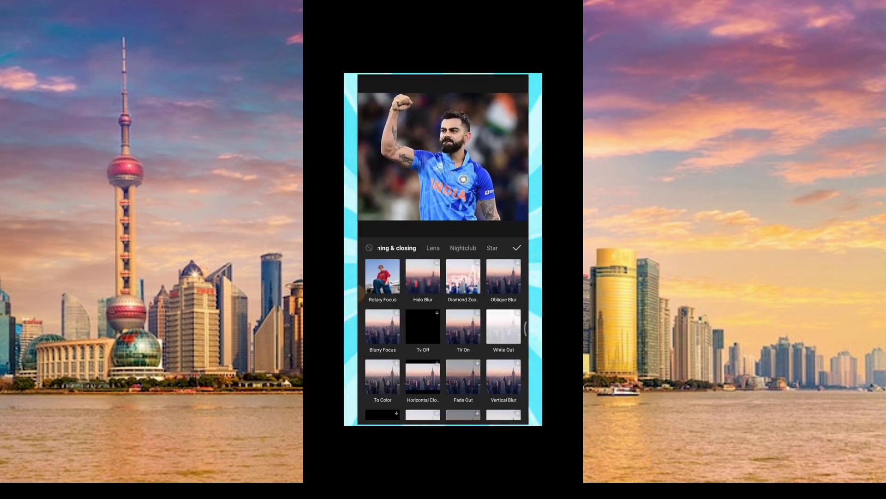
click(463, 248)
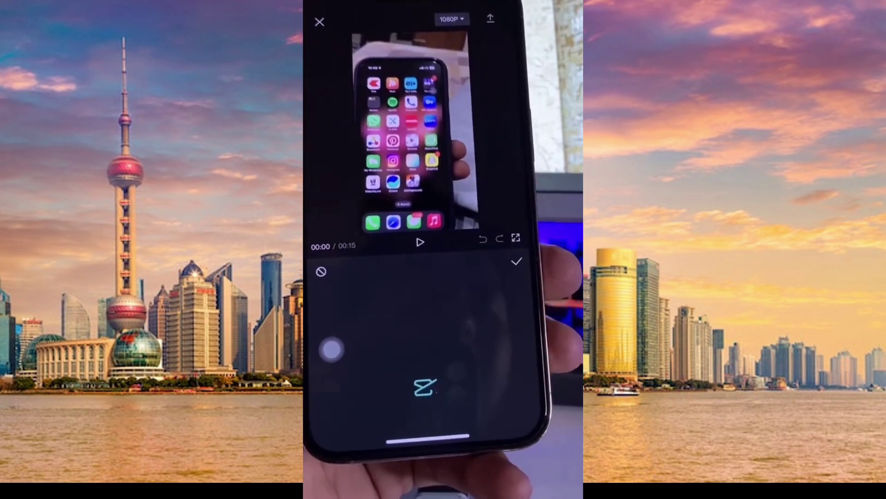